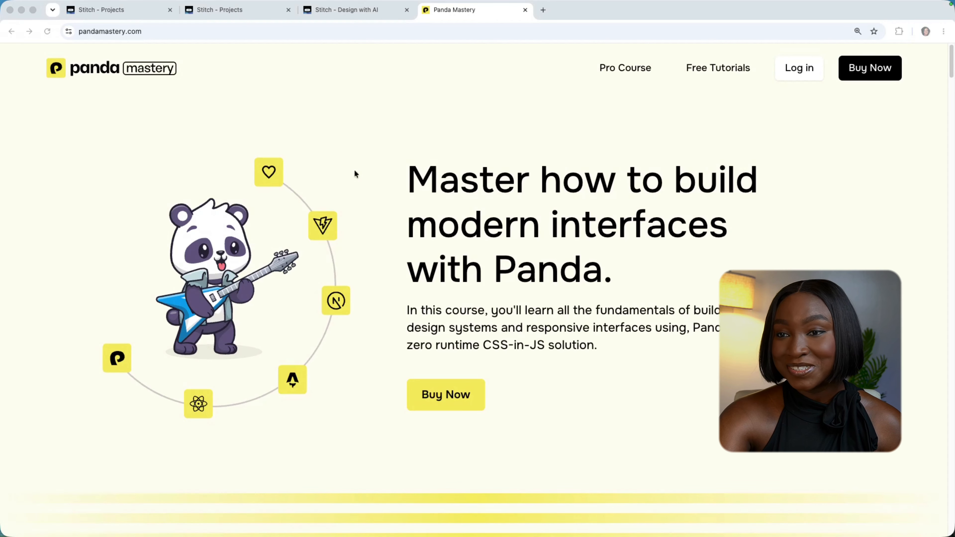
Step: Look over the two existing Panda Mastery dashboard projects in Stitch and open the form for starting with your own design
click(127, 11)
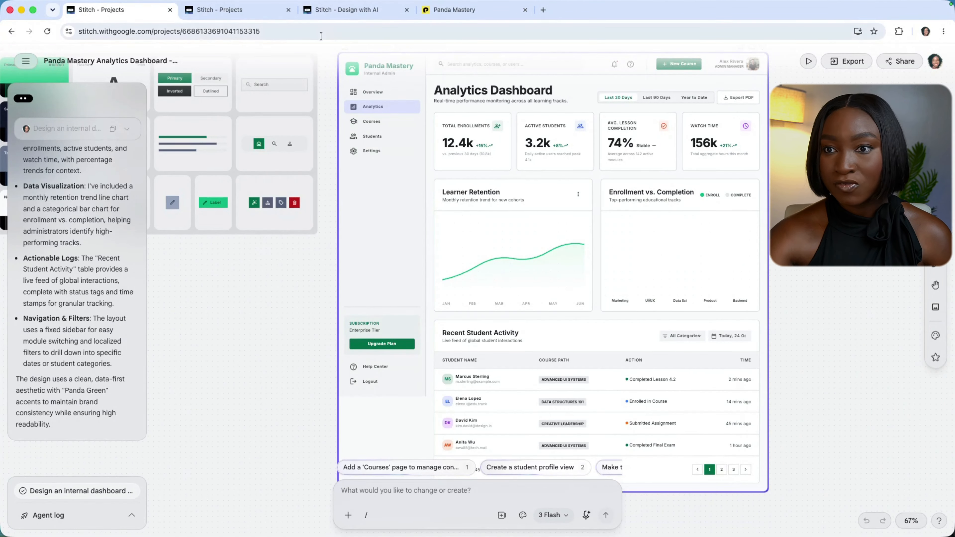
click(219, 9)
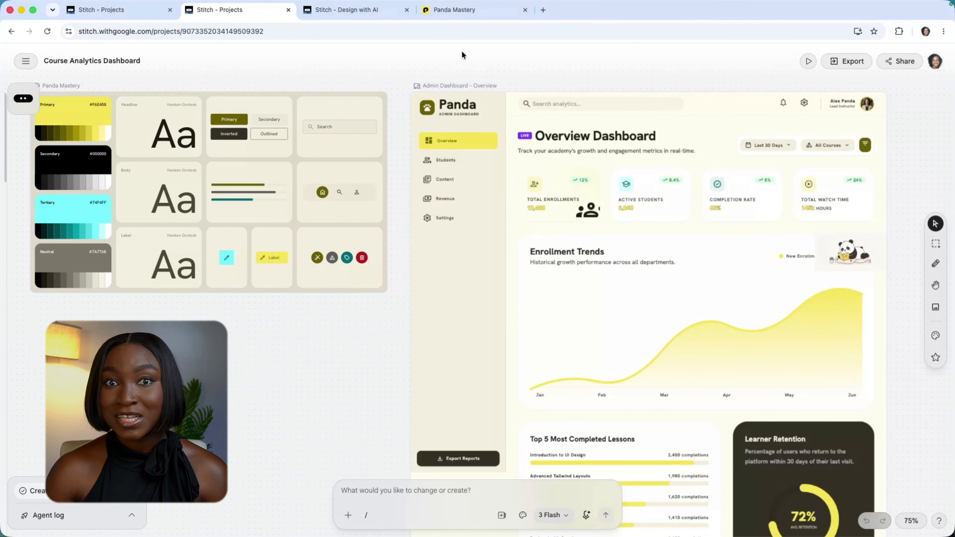
click(367, 16)
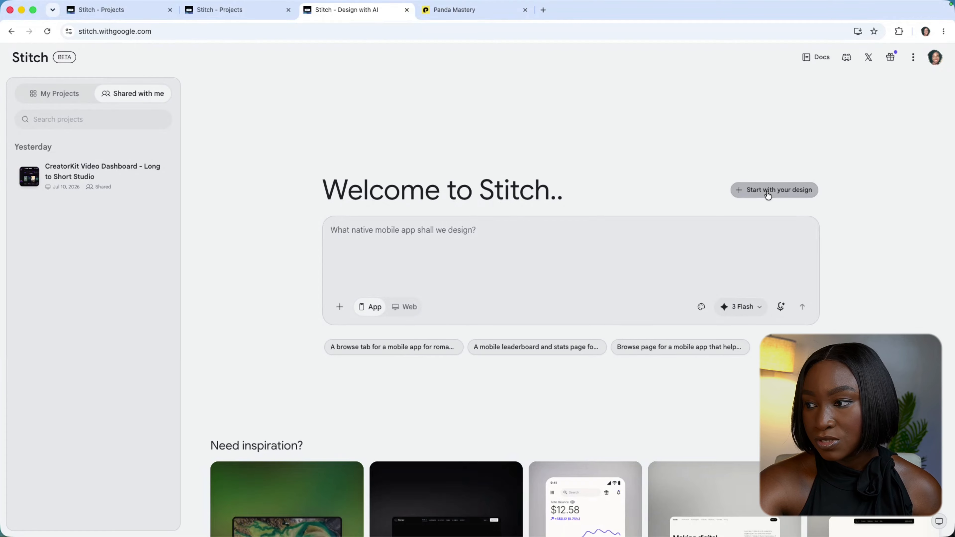
click(768, 192)
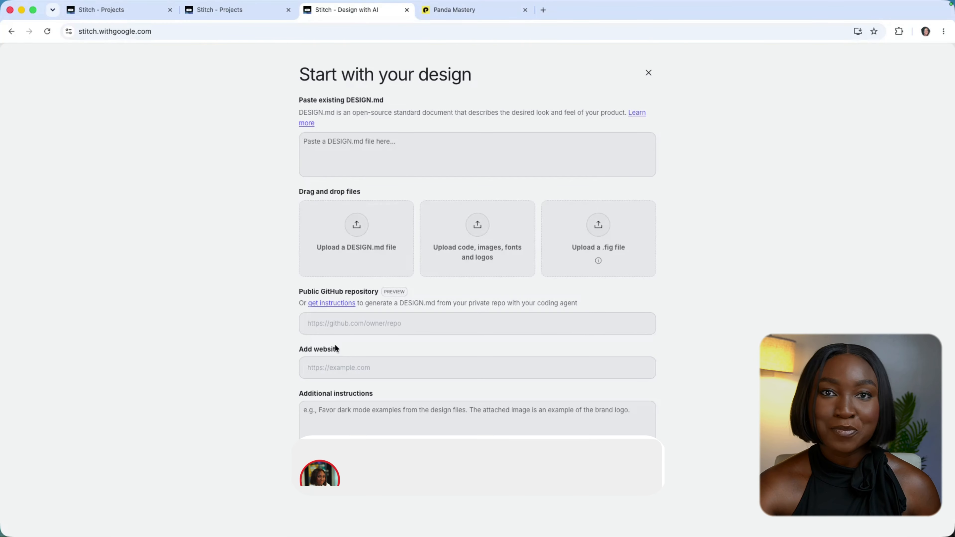
Step: Switch to VS Code, start claude in the panda-mastery terminal, and submit the copied prompt for creating a spec-compliant DESIGN.md in the project root
key(ctrl+Right)
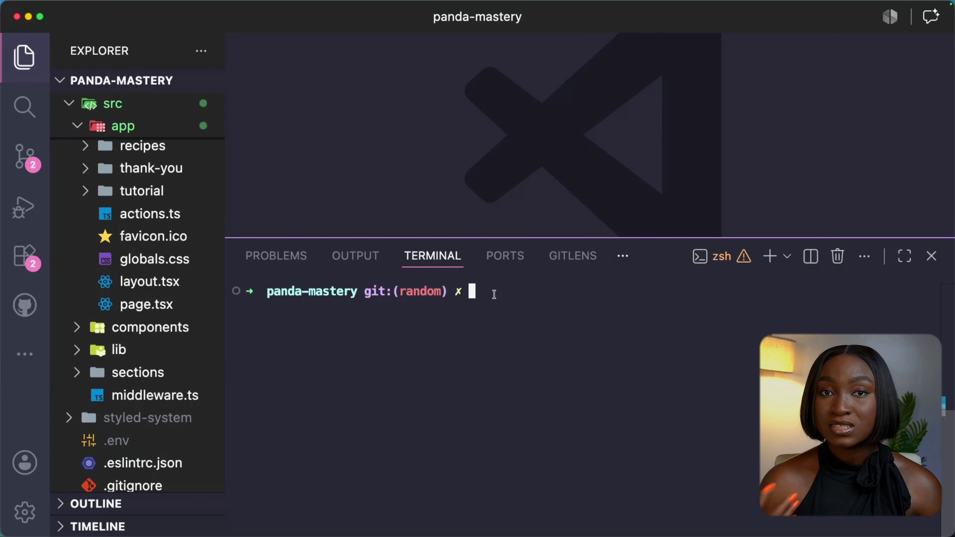
text(claude)
key(Return)
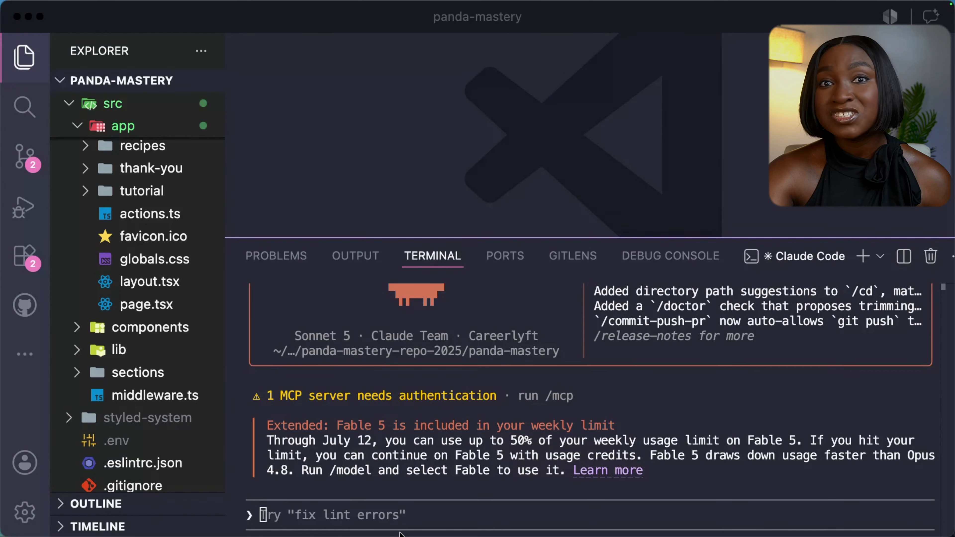
click(396, 518)
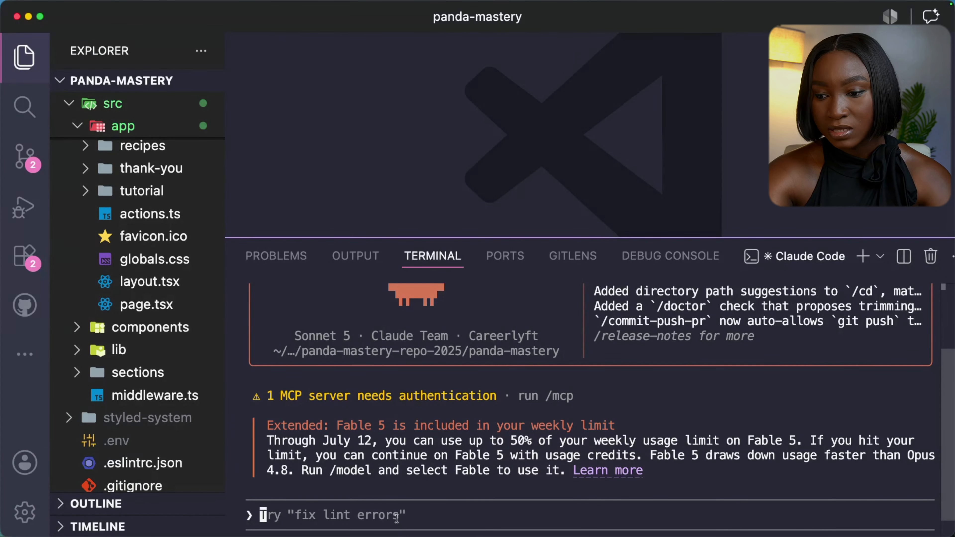
key(super+v)
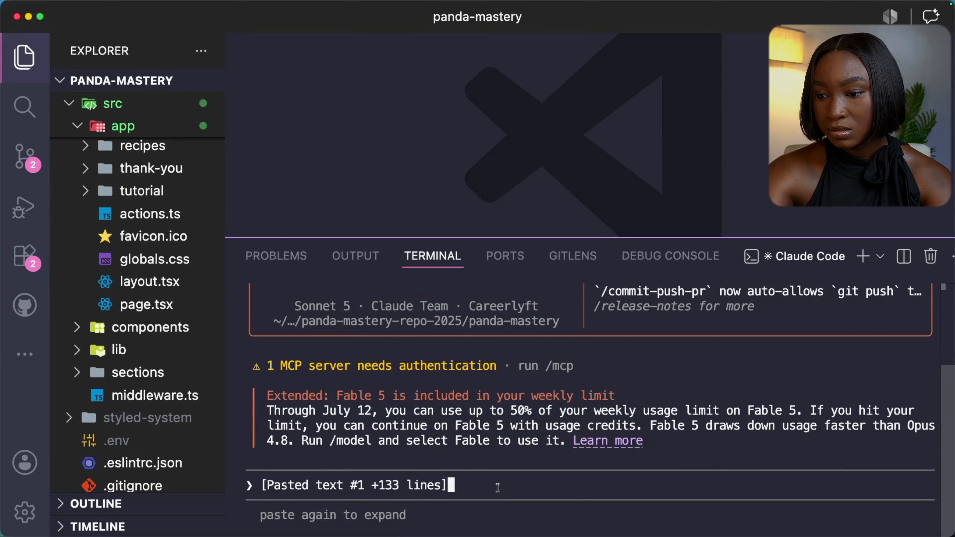
key(Return)
Step: Review the submitted DESIGN.md prompt, including its goal, analysis, output structure and requirements sections
scroll(461, 432, up, 10)
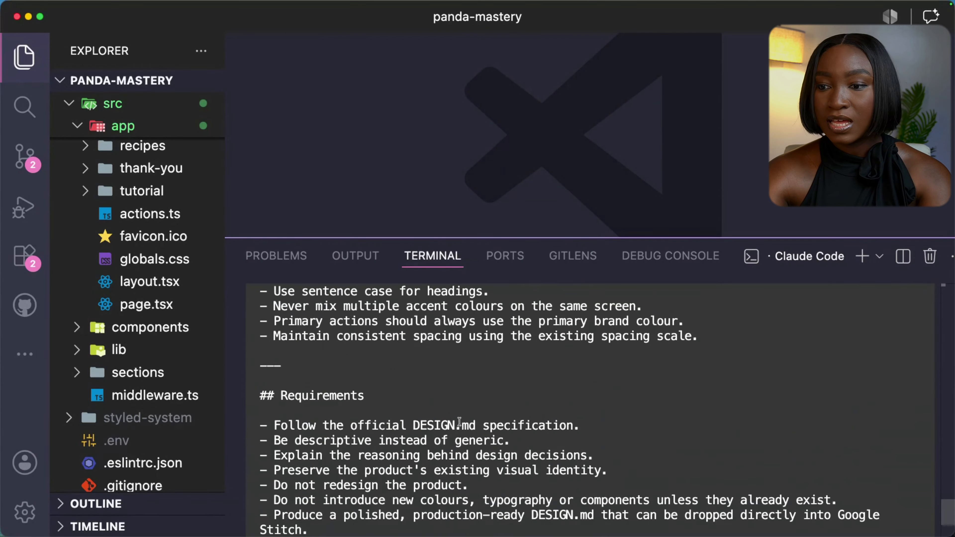
scroll(460, 421, up, 5)
scroll(459, 423, up, 15)
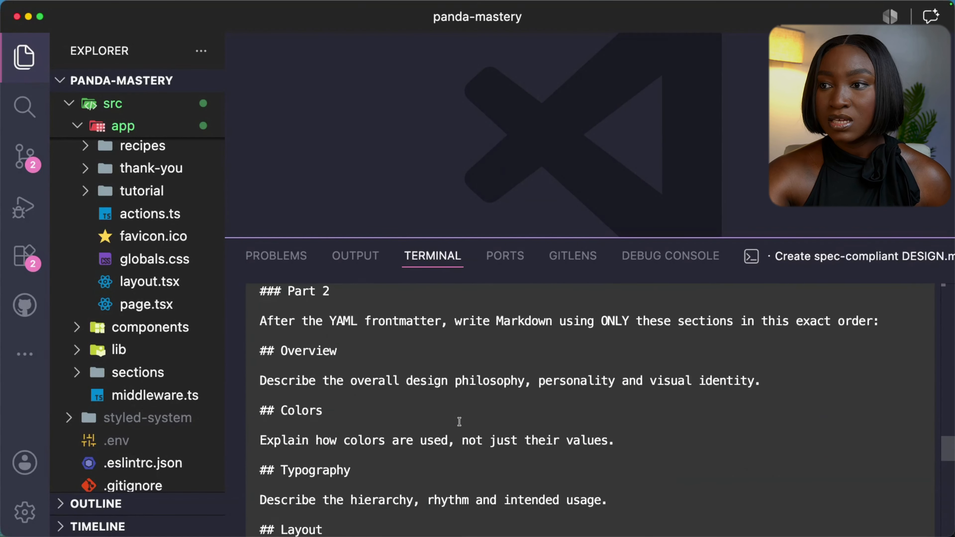
scroll(456, 425, up, 15)
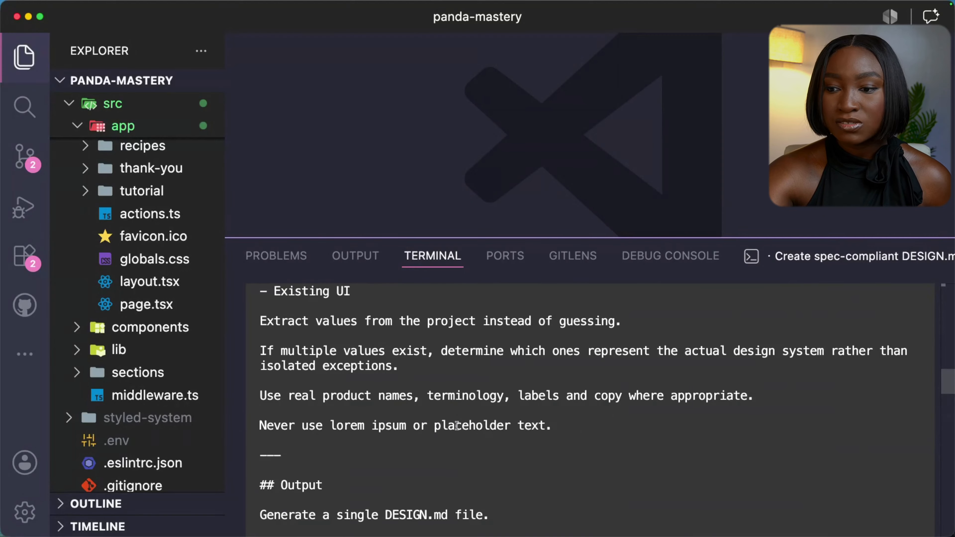
scroll(457, 425, up, 2)
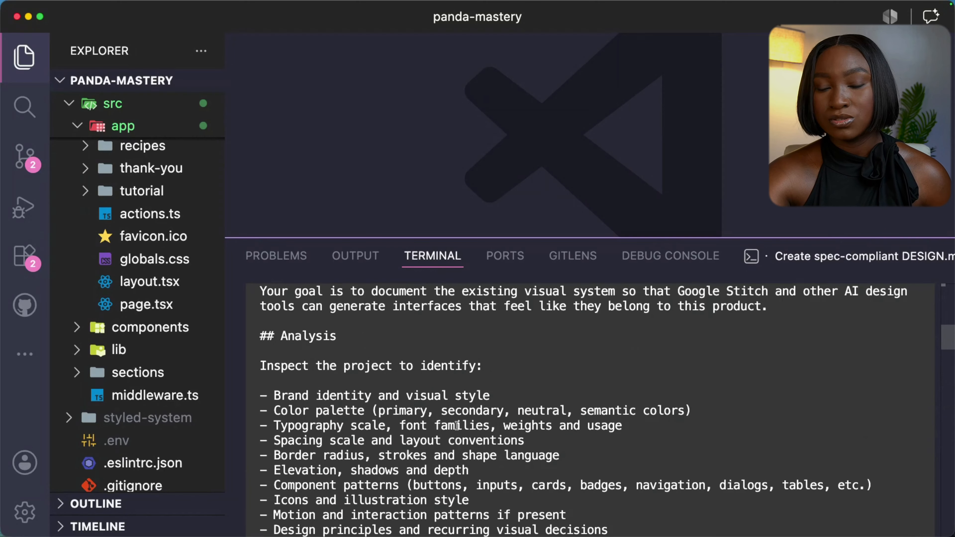
scroll(456, 426, up, 5)
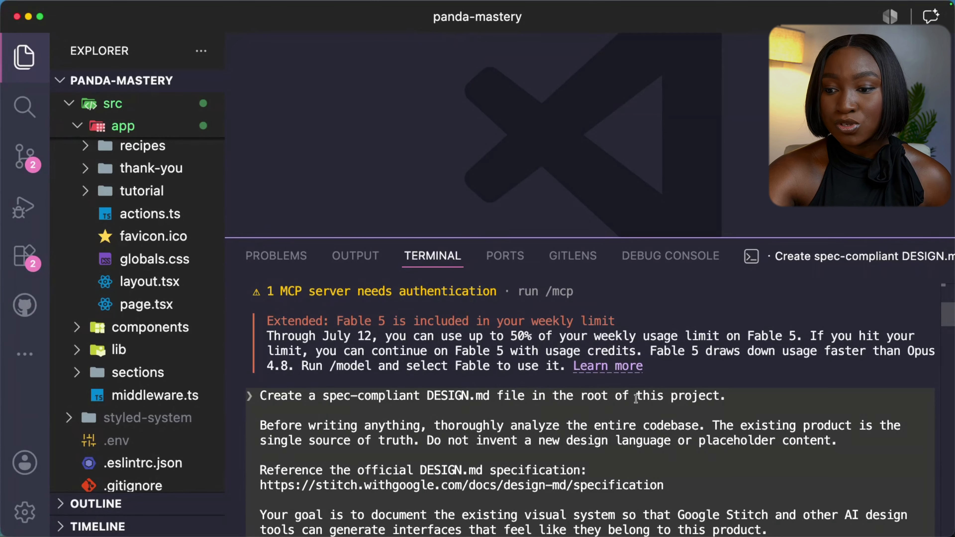
scroll(540, 420, down, 3)
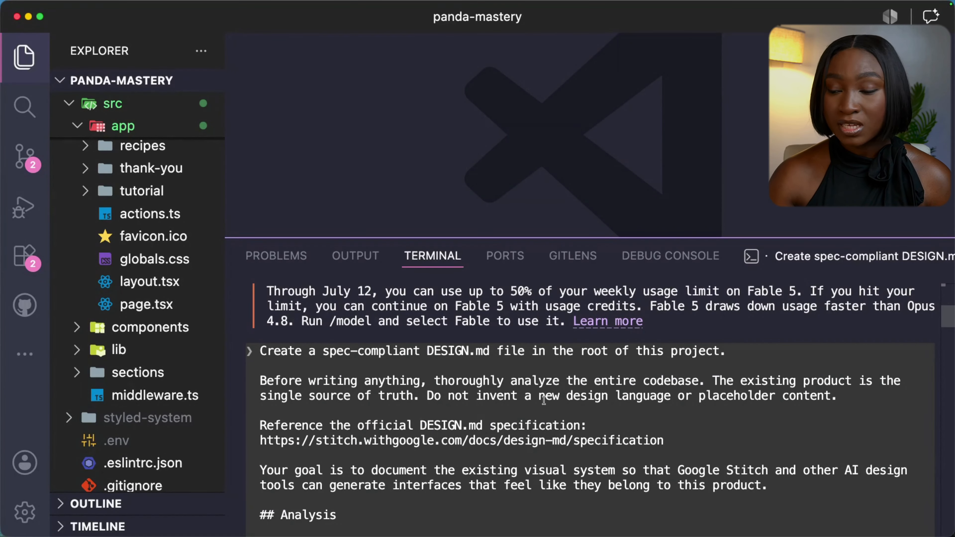
scroll(537, 413, down, 20)
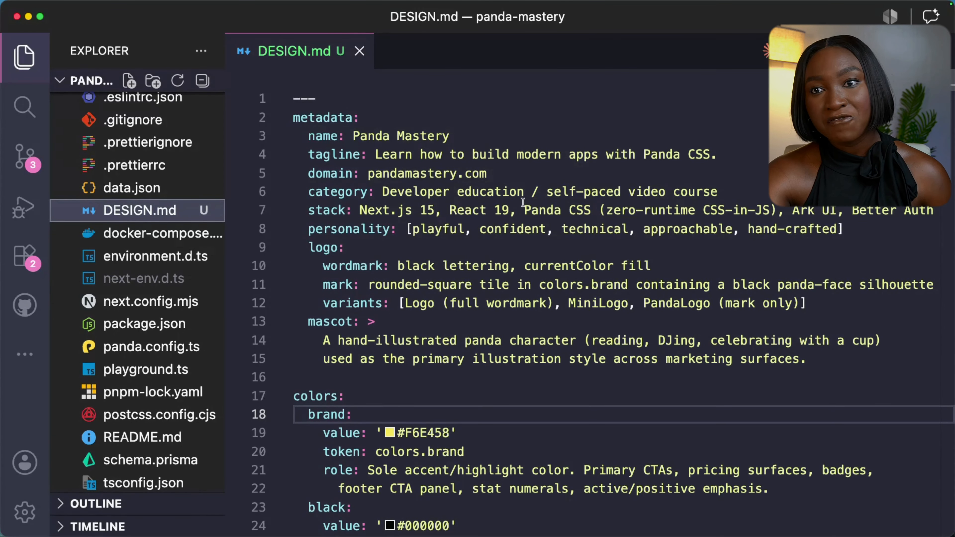
Step: Examine the generated DESIGN.md from its metadata, colors and typography to the Do's and Don'ts
scroll(568, 195, down, 15)
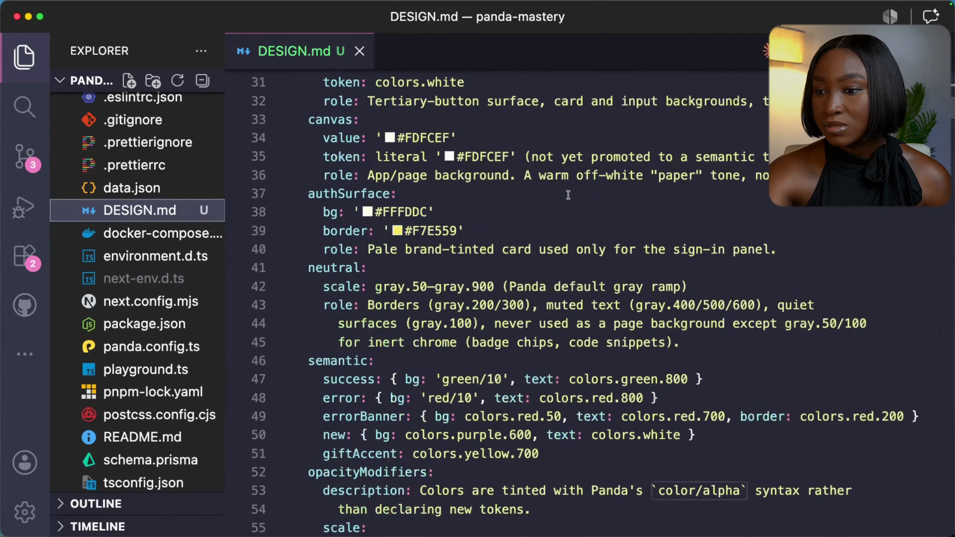
scroll(568, 195, down, 6)
scroll(568, 195, up, 18)
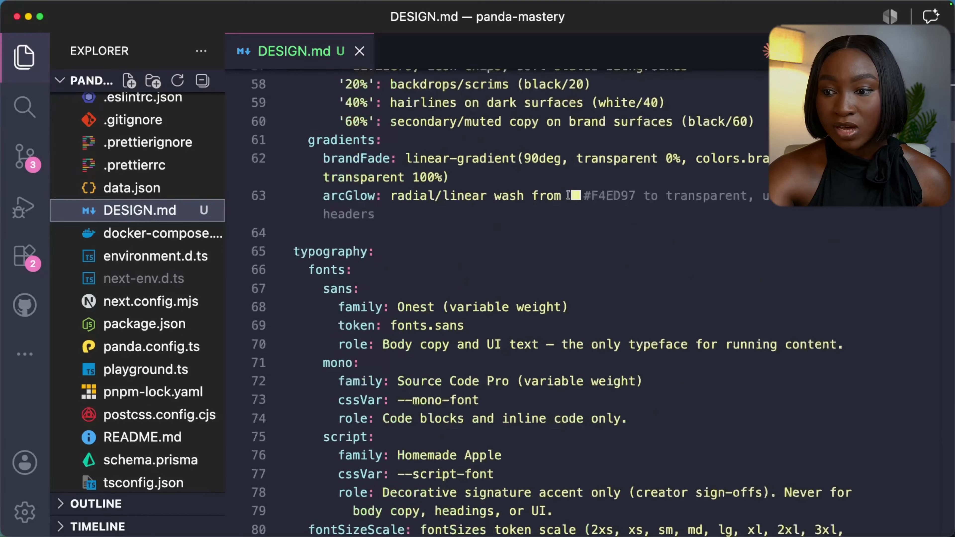
scroll(568, 195, down, 20)
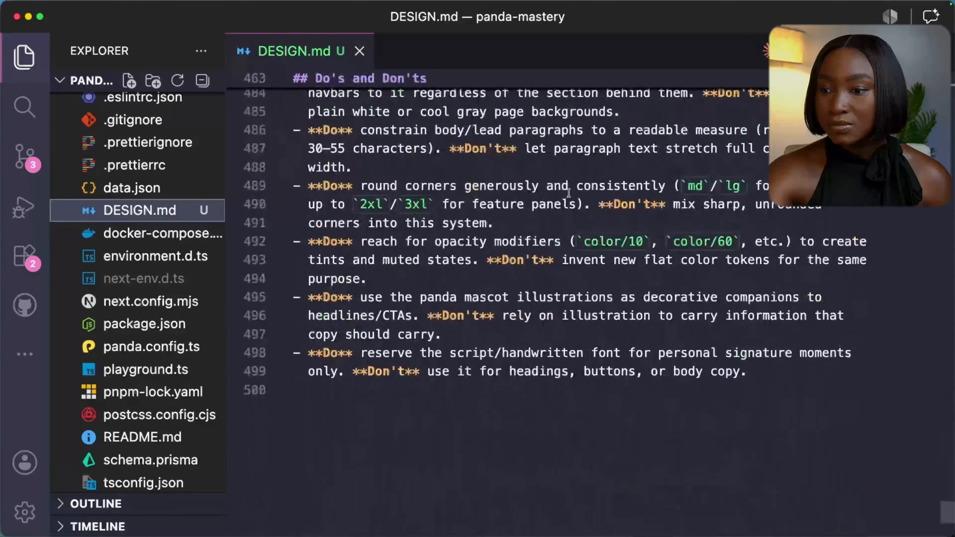
scroll(569, 187, up, 20)
scroll(569, 188, up, 20)
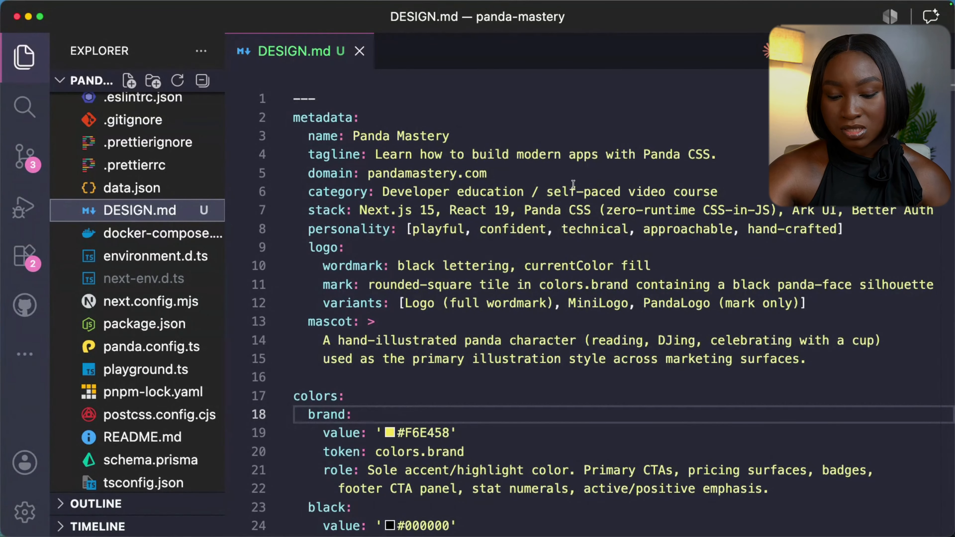
Step: Copy the whole DESIGN.md content into Stitch's existing DESIGN.md field and continue with it
double_click(573, 184)
key(super+a)
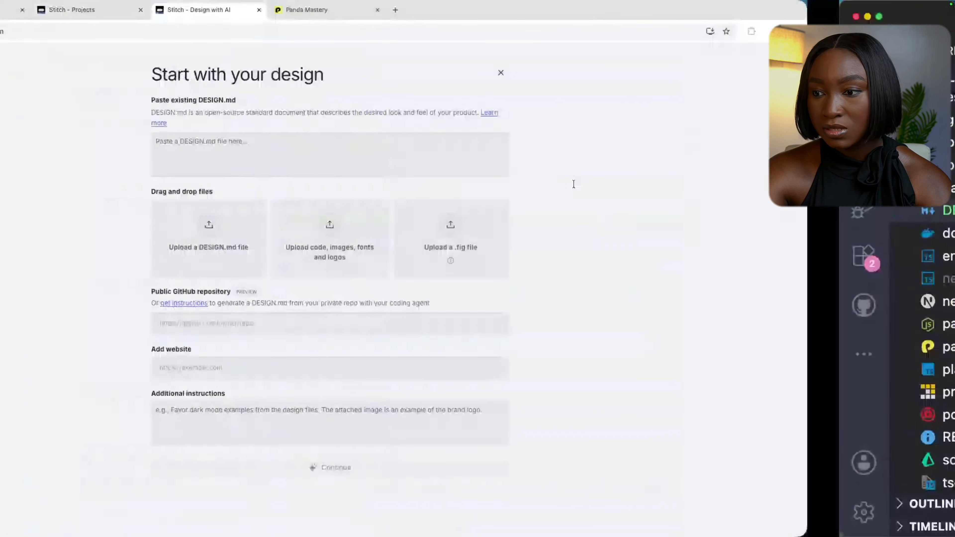
click(297, 111)
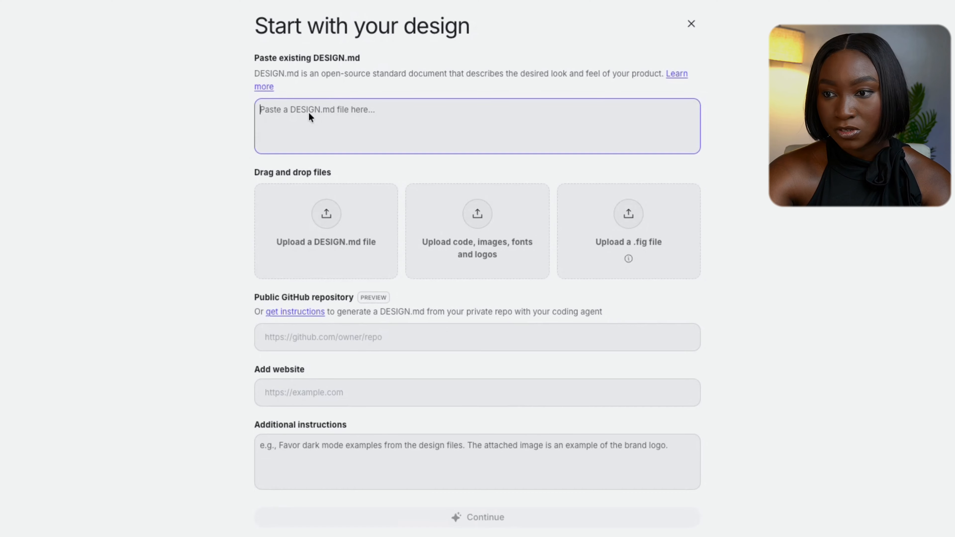
key(ctrl+v)
scroll(308, 112, down, 10)
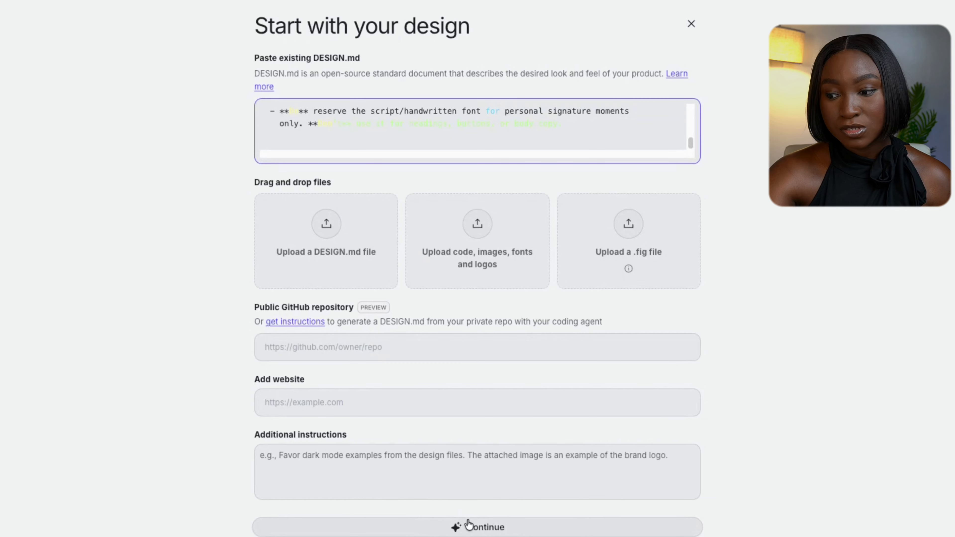
click(463, 527)
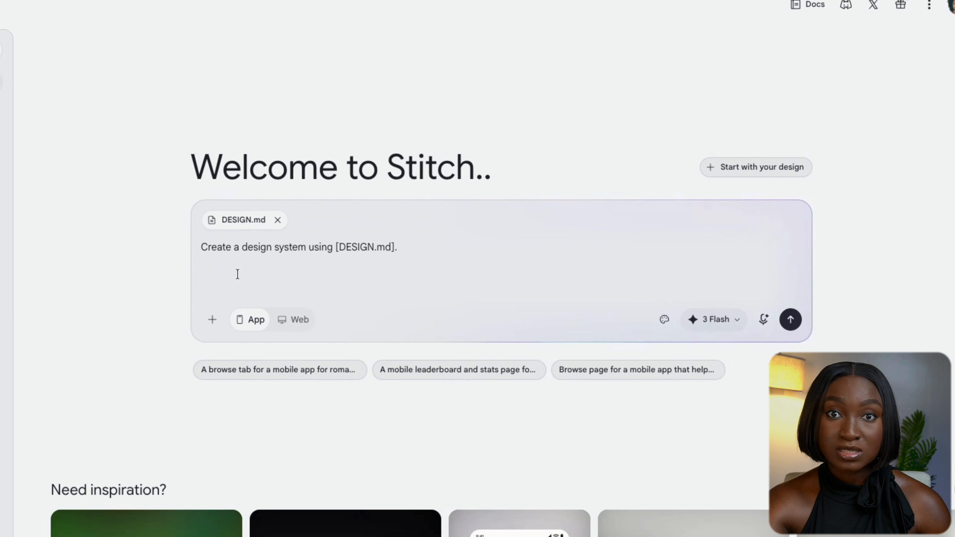
Step: Add a request for an internal course platform dashboard with analytics, KPI cards, charts, tables and filters, choose Web, keep 3 Flash, and generate it
text(Design an internal dashboard for a course platform using the provided design system. Show analytics including enrollments, active students, lesson completion, watch time, learner retention, and recent activity. Include KPI cards, charts, tables, and filters while following the uploaded design language consistently.)
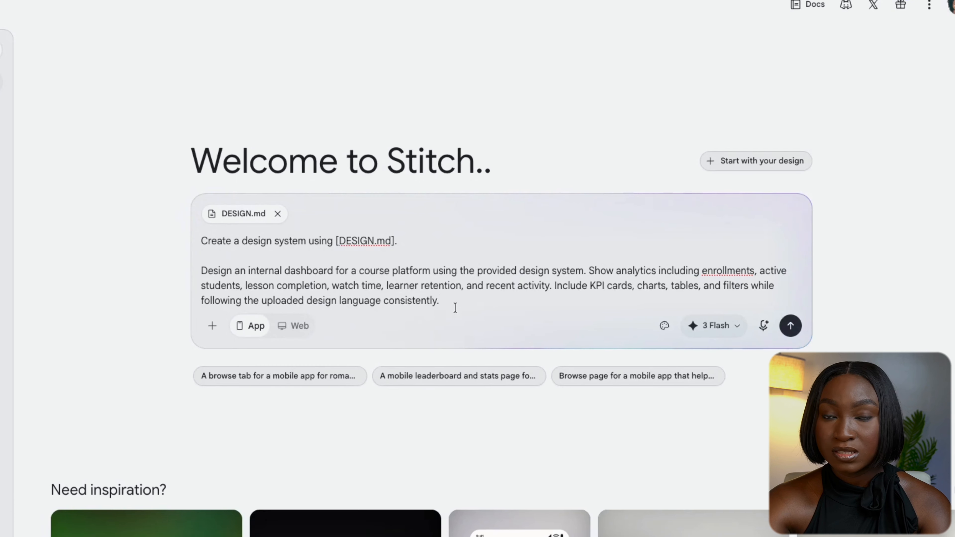
click(301, 326)
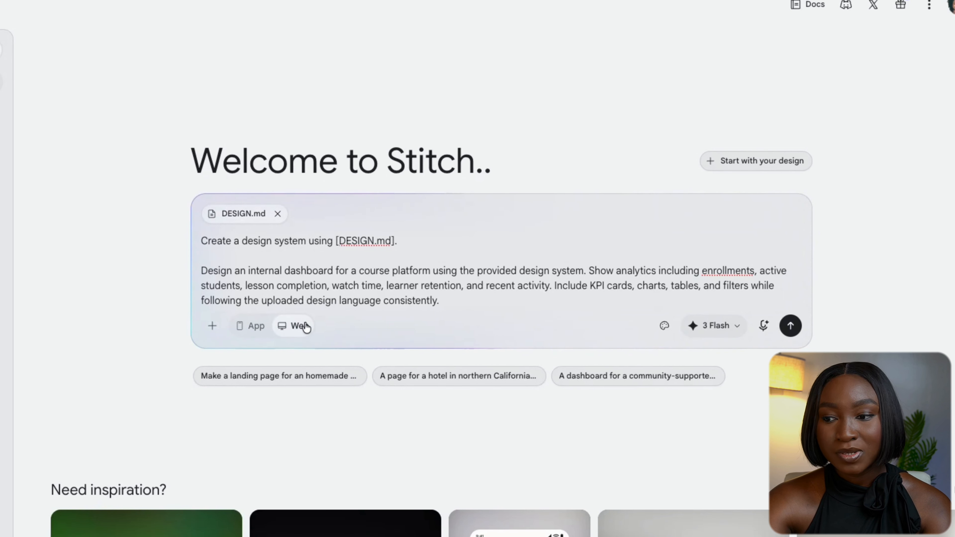
click(737, 326)
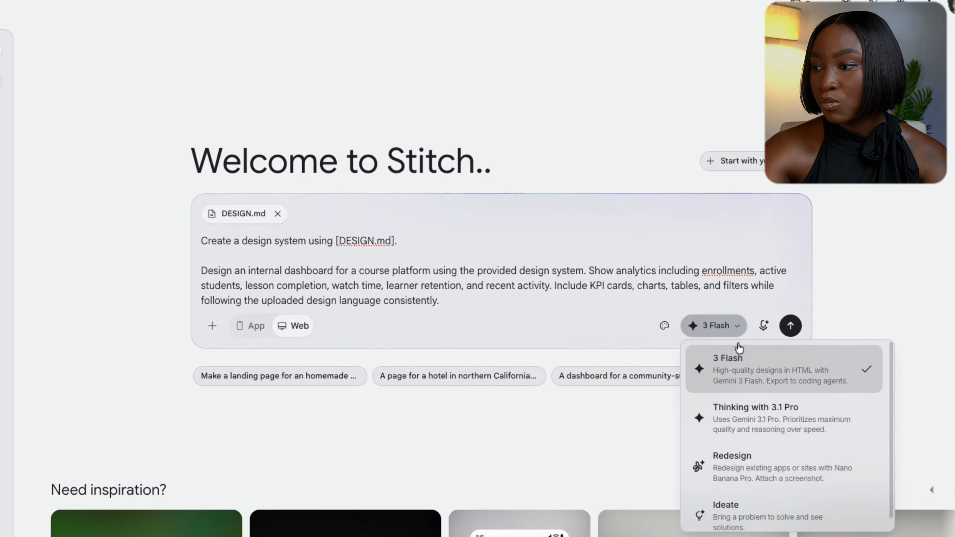
click(733, 326)
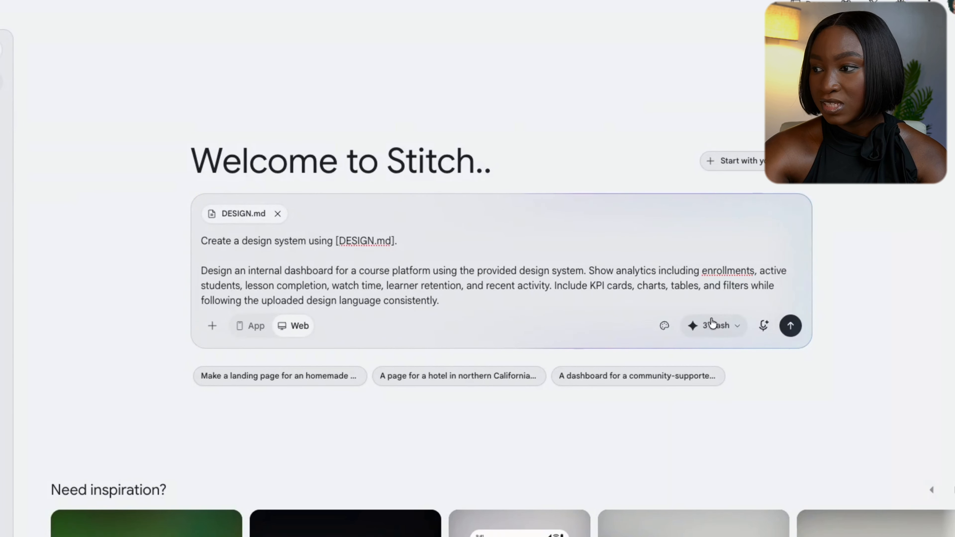
click(789, 319)
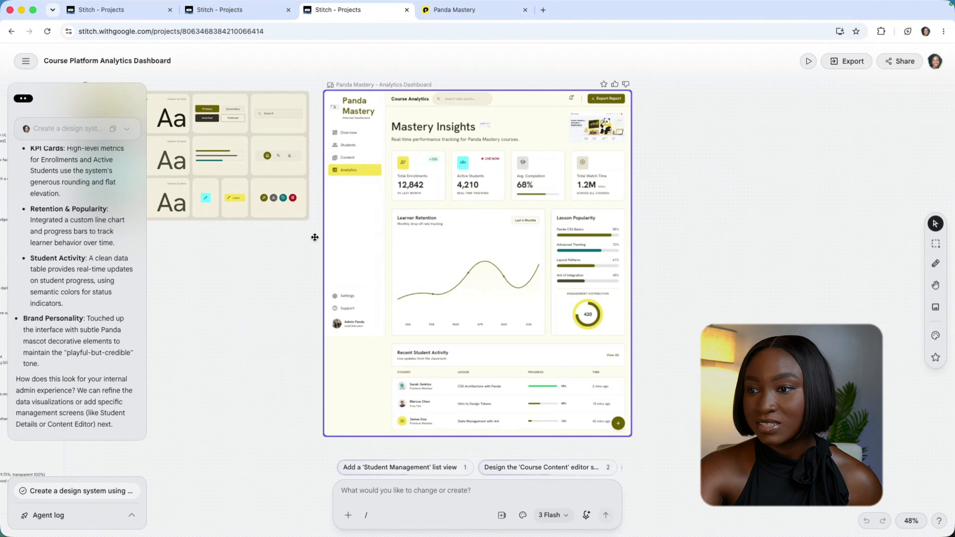
Step: Examine the agent's design summary and the generated analytics dashboard's sidebar, KPI cards, learner retention chart and lesson popularity
scroll(118, 278, up, 3)
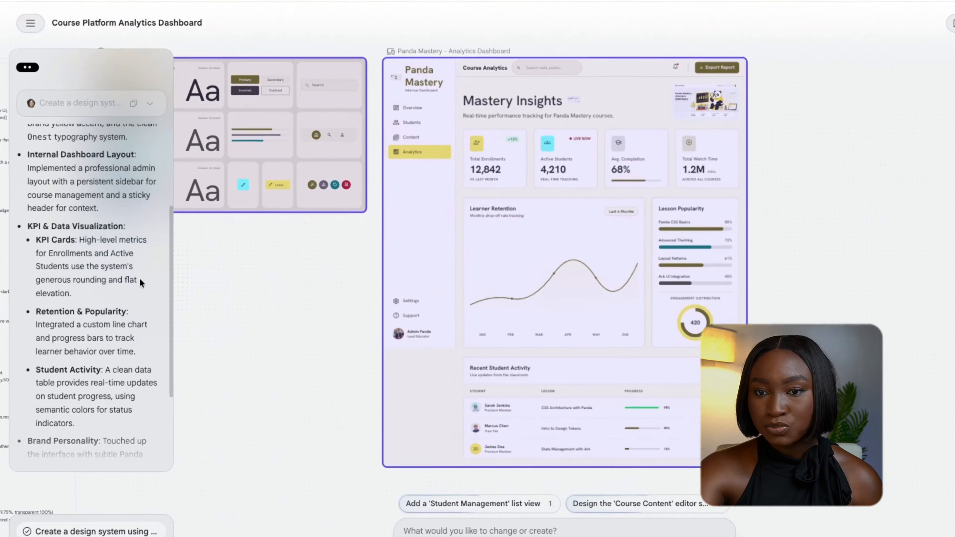
scroll(140, 280, up, 2)
scroll(140, 279, down, 1)
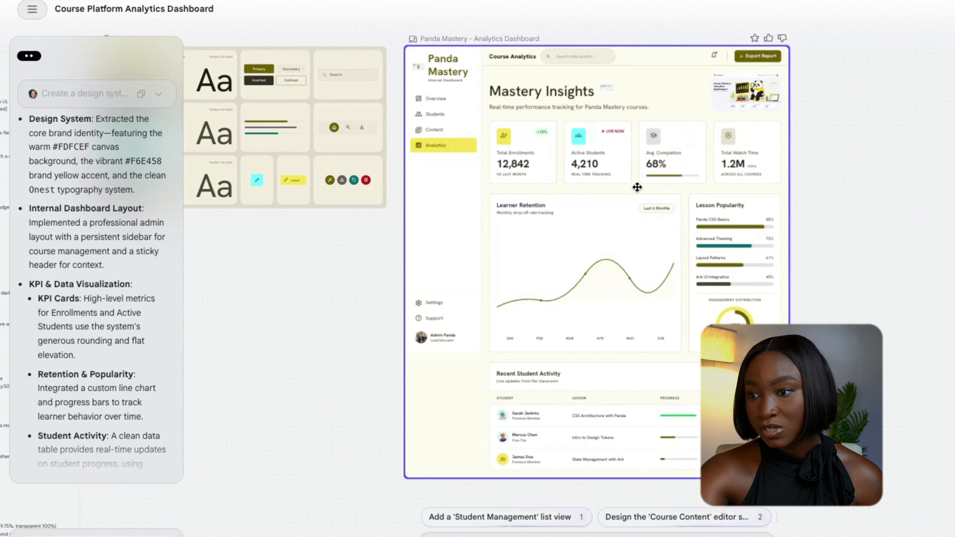
scroll(637, 188, up, 3)
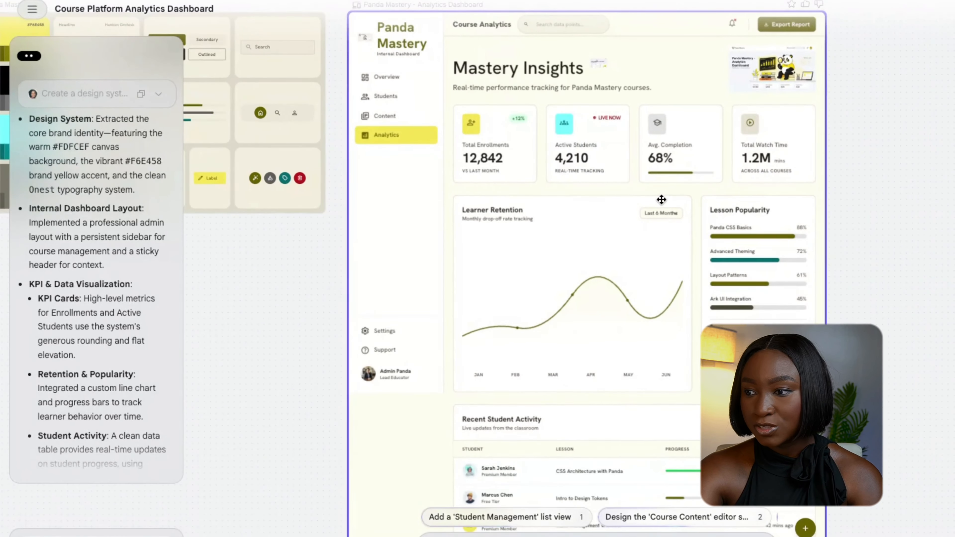
scroll(643, 188, up, 5)
scroll(621, 180, down, 5)
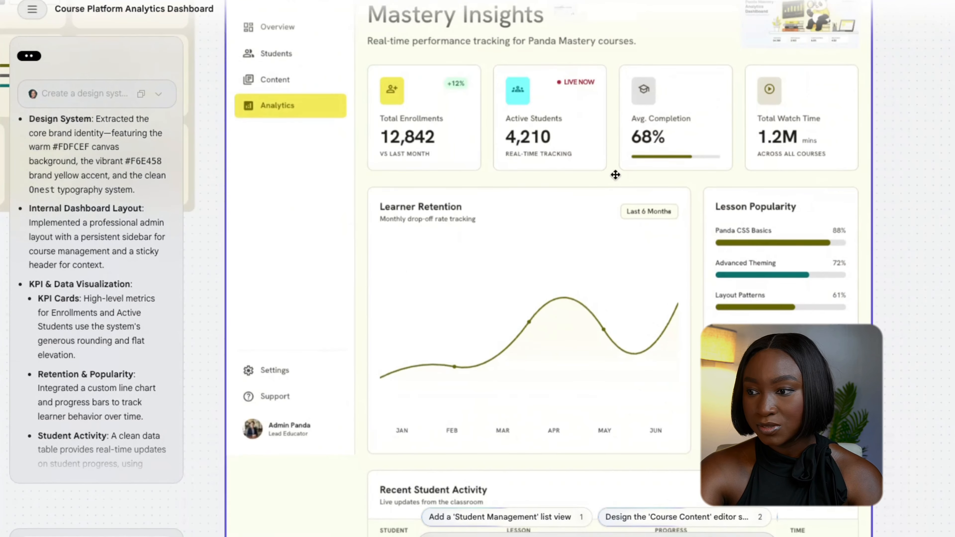
scroll(938, 139, up, 5)
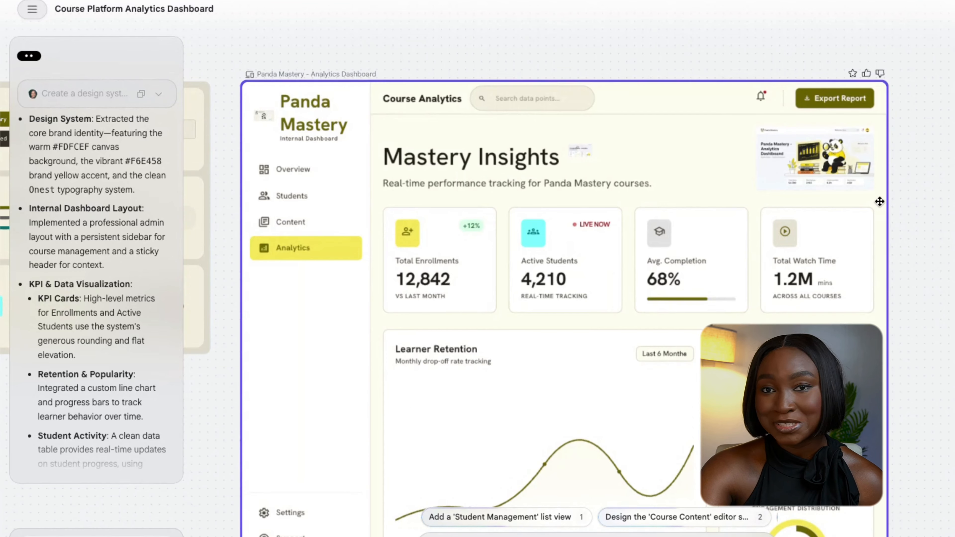
scroll(879, 201, down, 1)
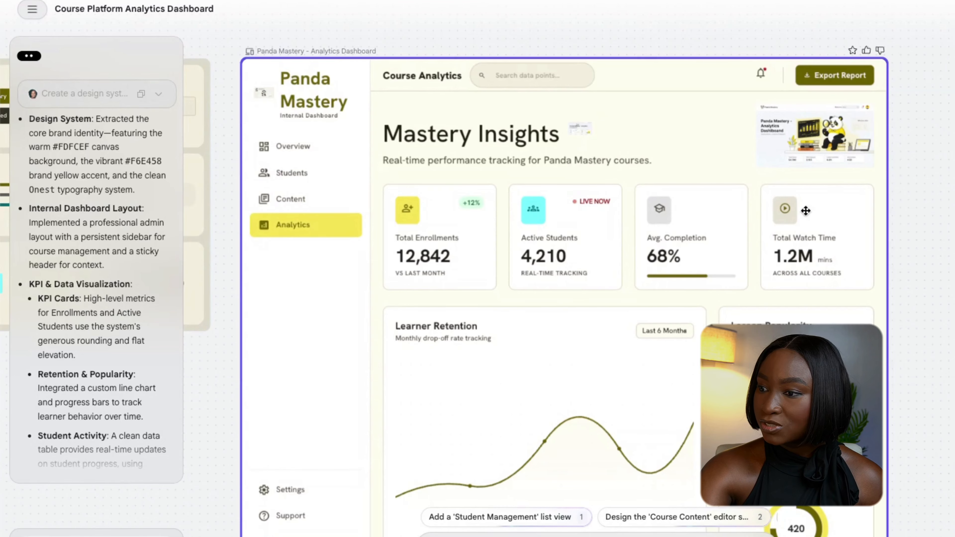
scroll(671, 256, down, 3)
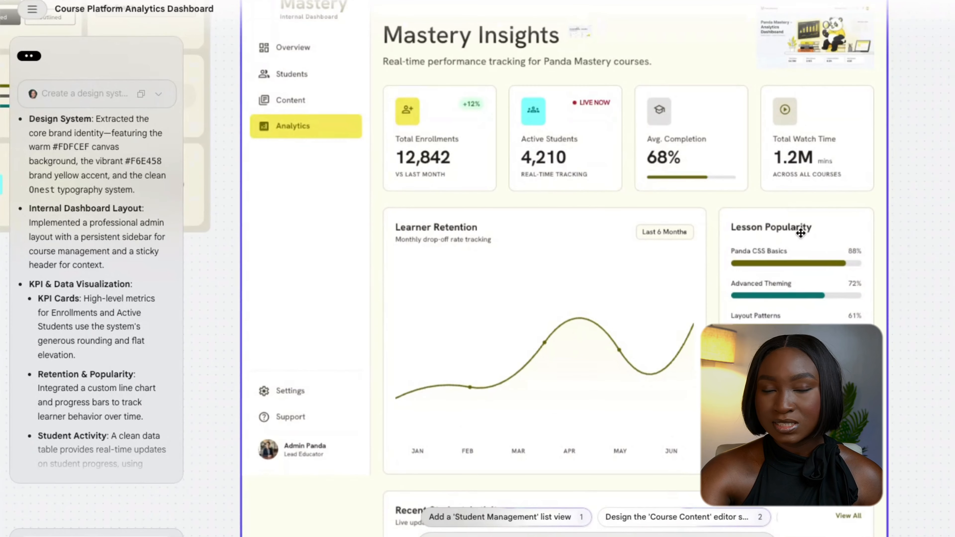
Step: Add the Panda Mastery design system on the canvas to the presets
scroll(801, 232, down, 1)
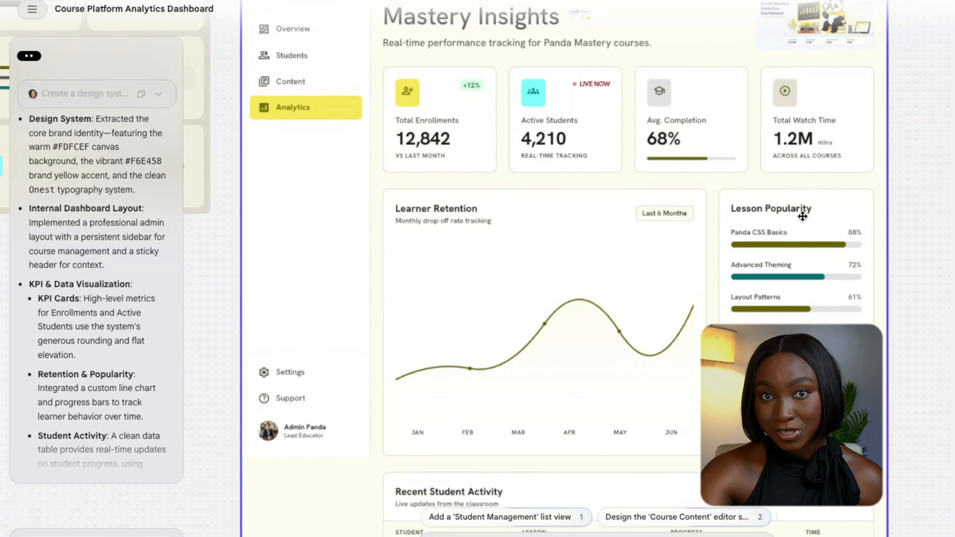
scroll(802, 216, down, 3)
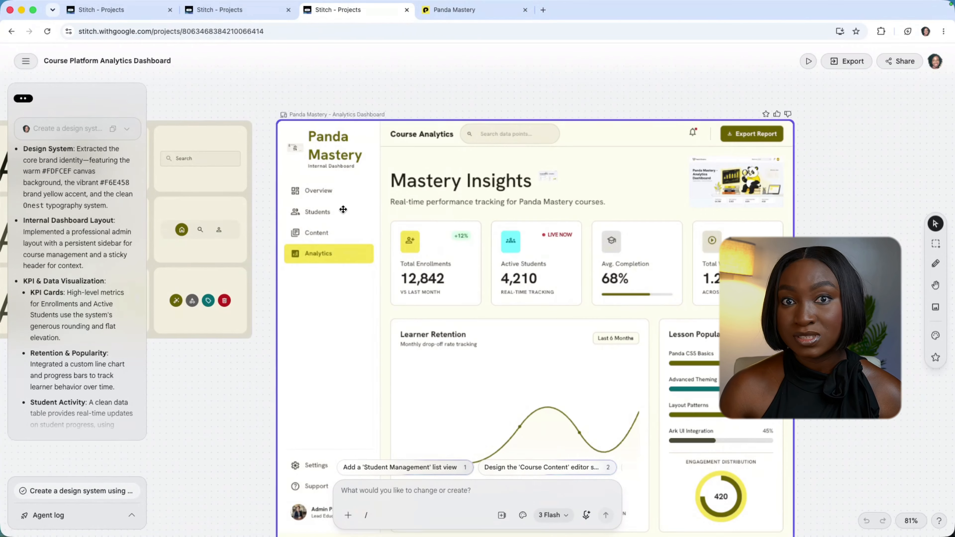
scroll(342, 209, left, 10)
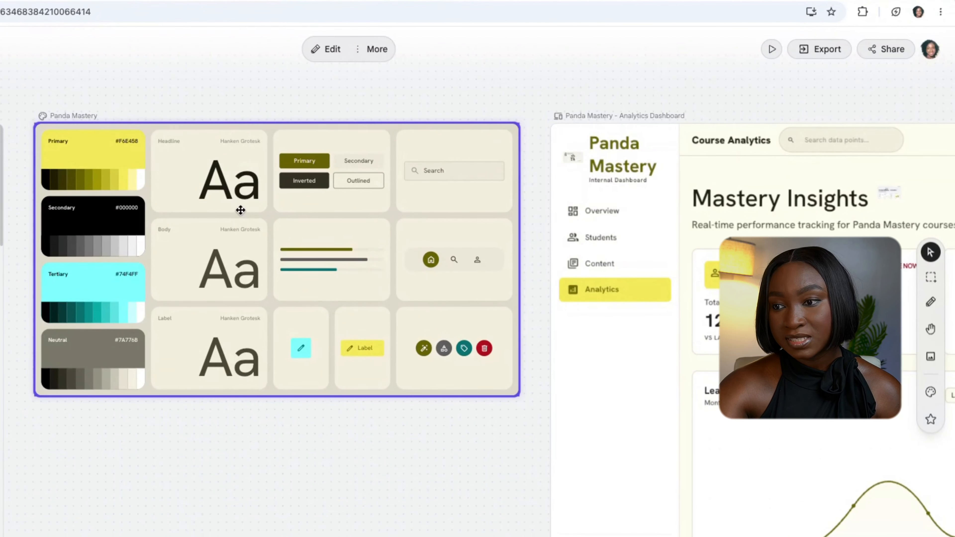
click(377, 53)
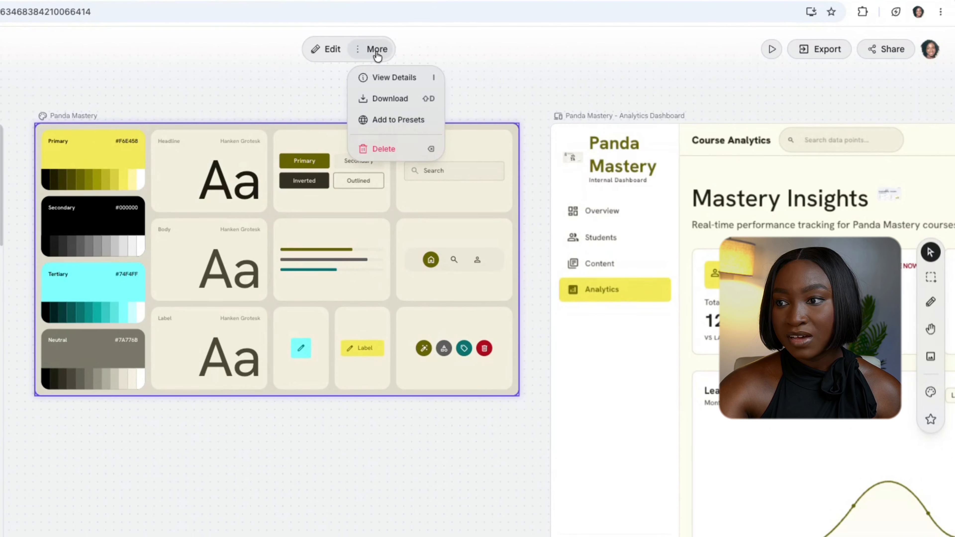
click(381, 120)
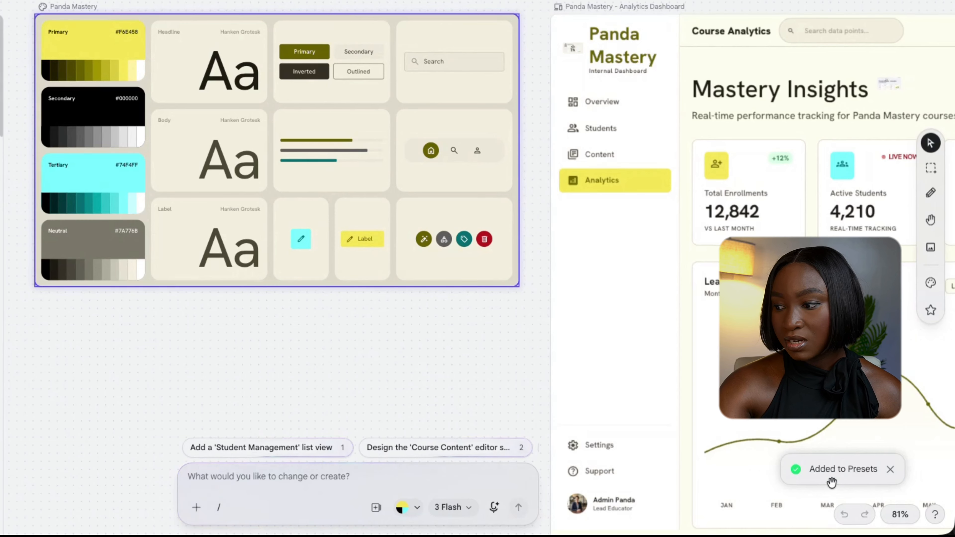
Step: Check the prompt's list of design systems for the saved Panda Mastery preset and look through the Stitch presets
click(416, 507)
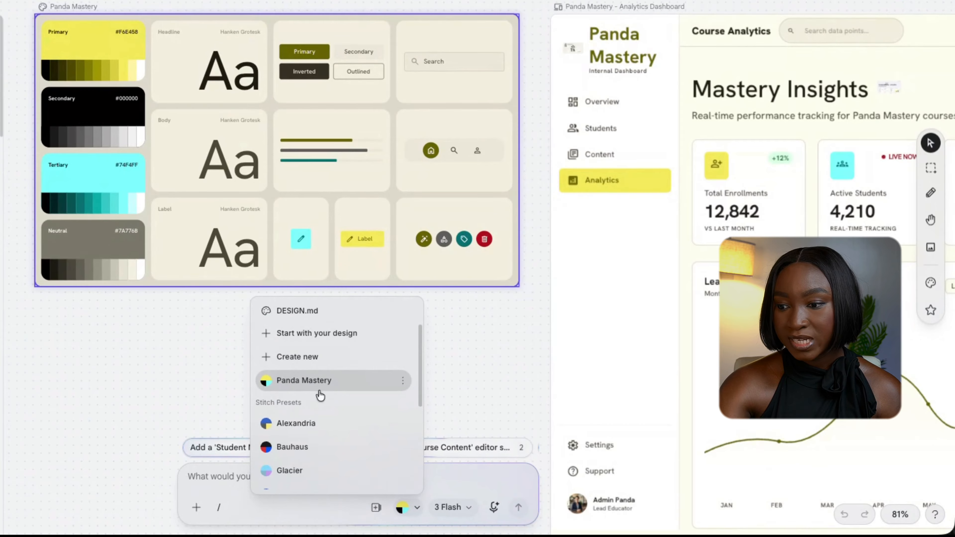
scroll(340, 438, down, 3)
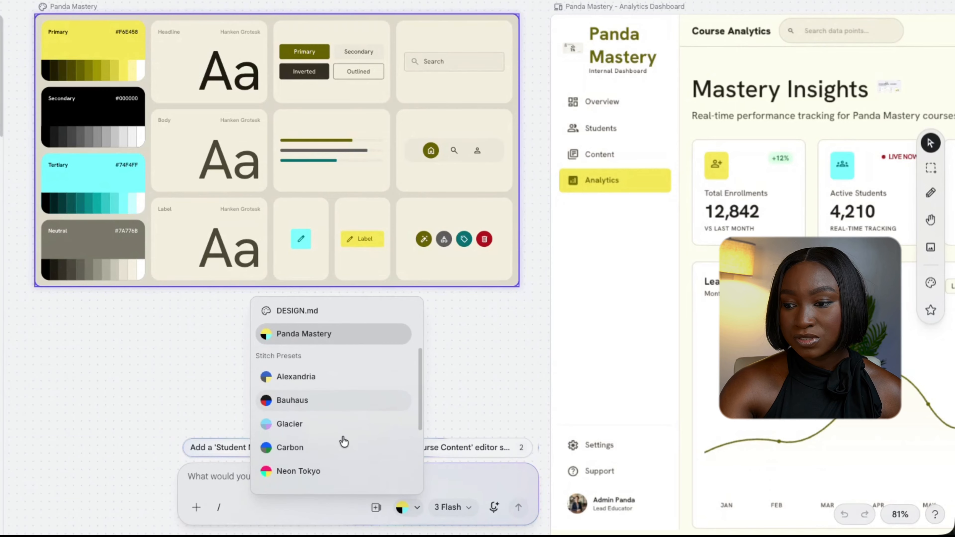
scroll(341, 441, down, 3)
scroll(340, 441, up, 8)
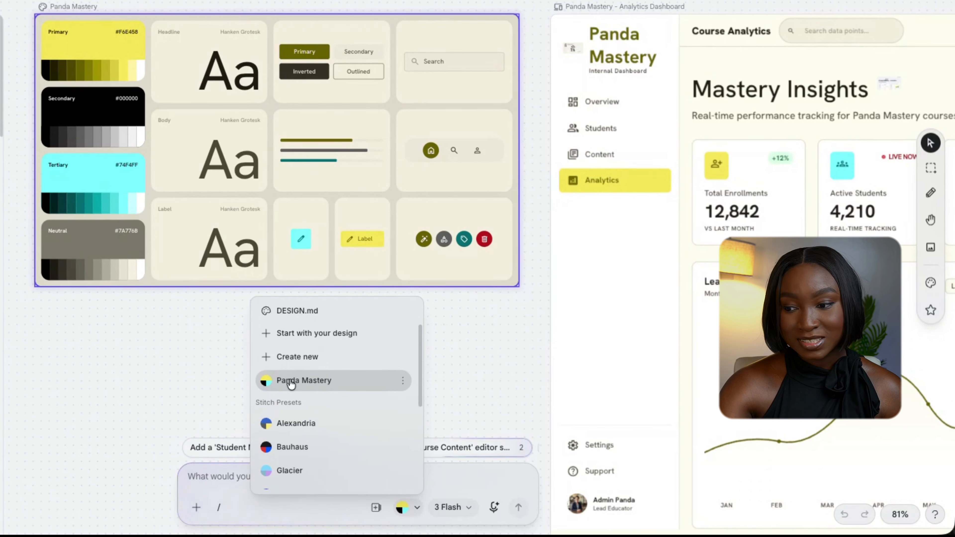
click(247, 409)
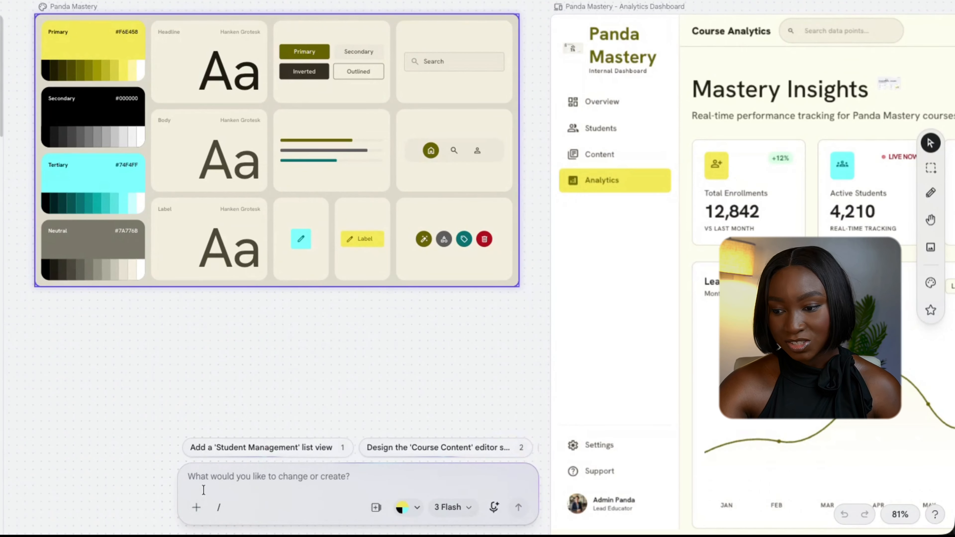